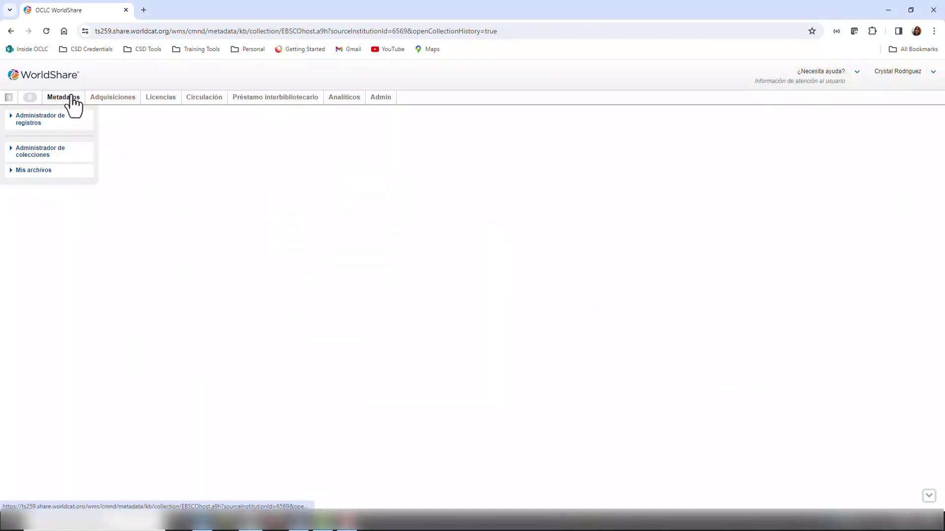
# - Search the unselected collections for "ASM international" and select all titles of the ASM International collection
pyautogui.click(55, 157)
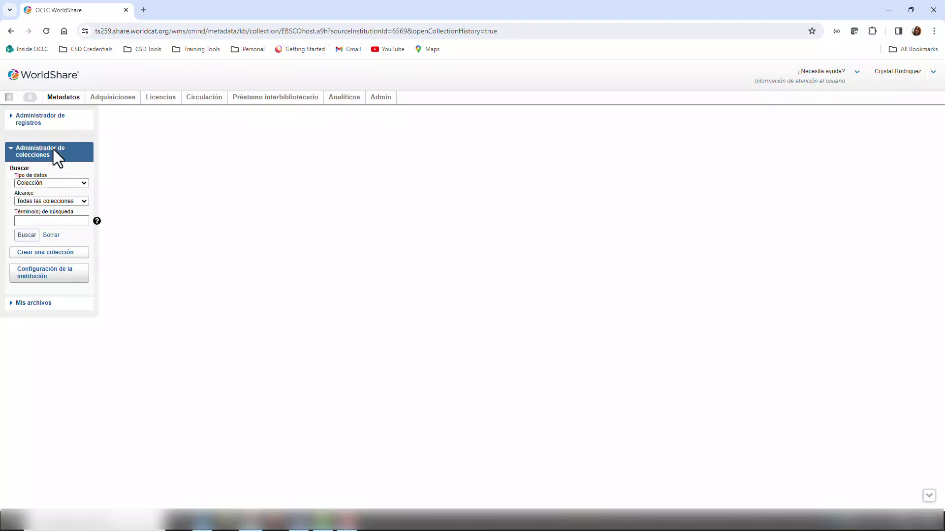
pyautogui.click(42, 197)
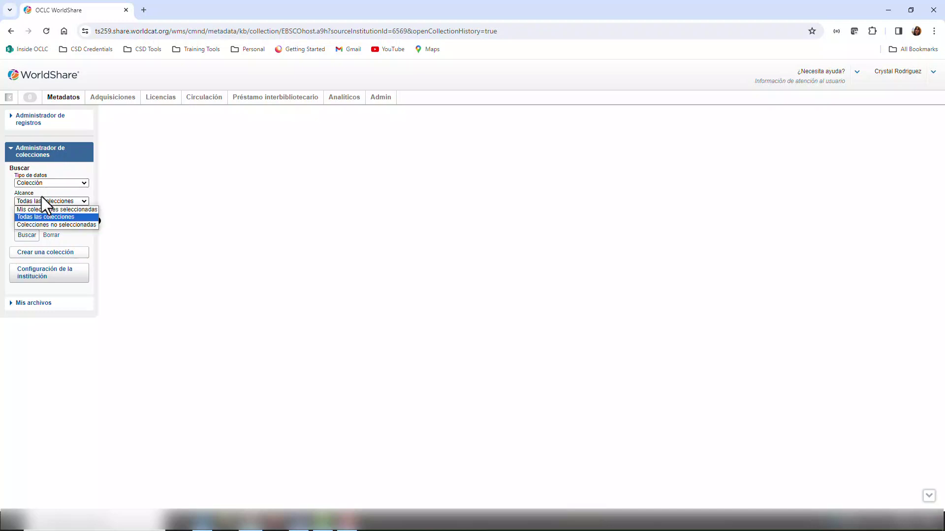
pyautogui.press('Down')
pyautogui.click(38, 224)
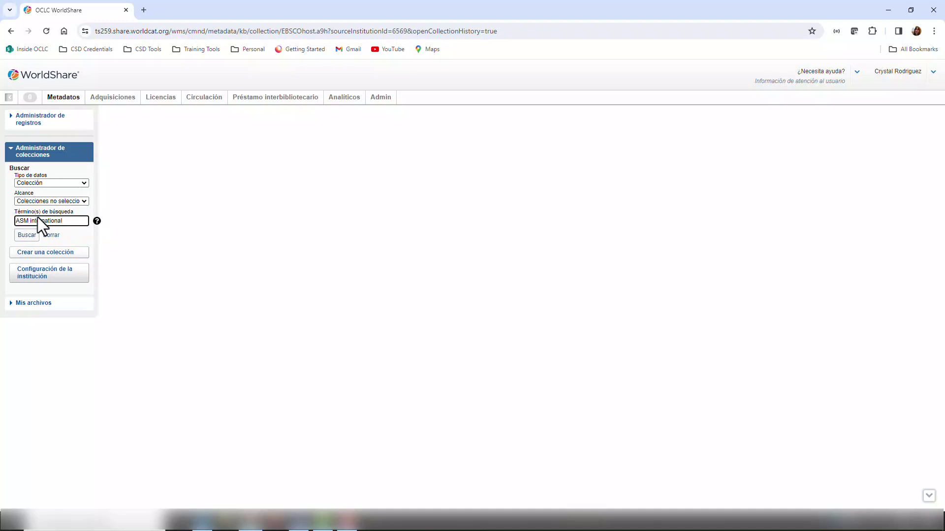
pyautogui.click(34, 235)
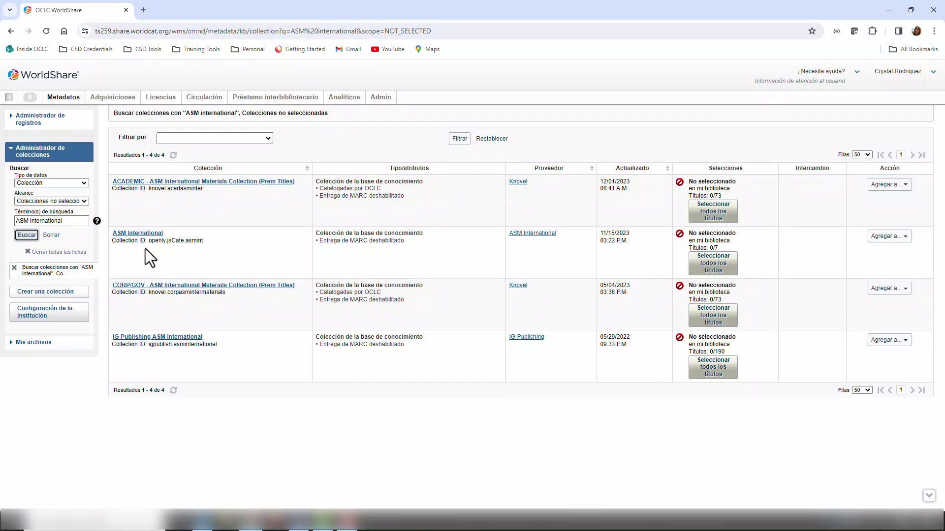
pyautogui.click(712, 256)
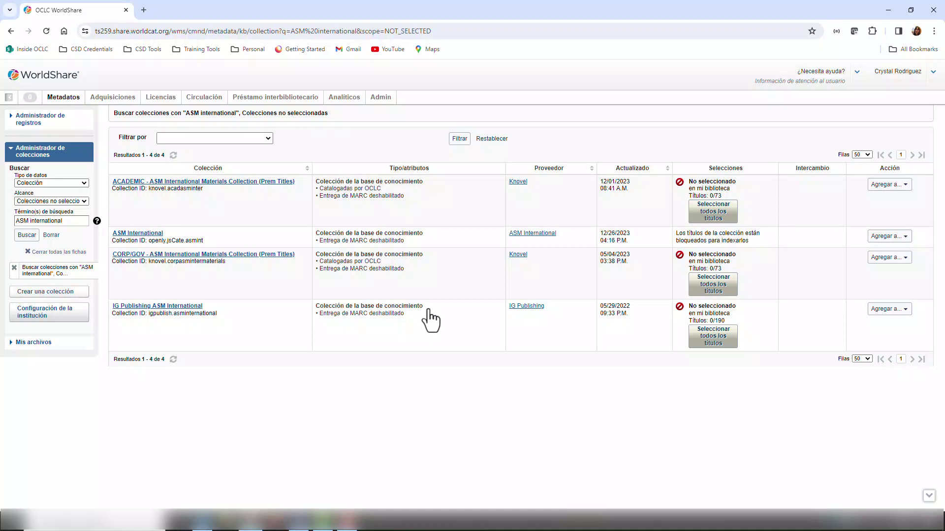
# - Search the unselected collections for "World History collection"
pyautogui.tripleClick(53, 221)
pyautogui.write('World Histro')
pyautogui.press('BackSpace')
pyautogui.press('BackSpace')
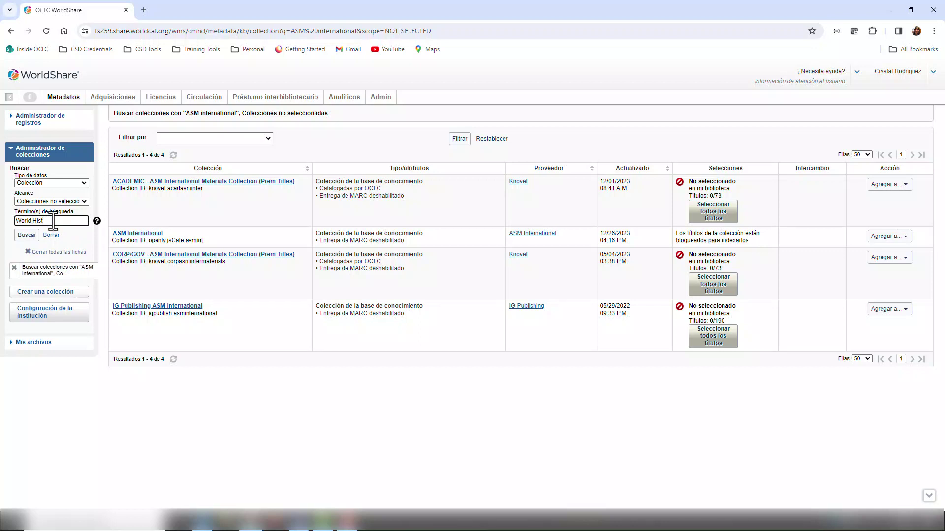
pyautogui.write('ory collection')
pyautogui.press('Return')
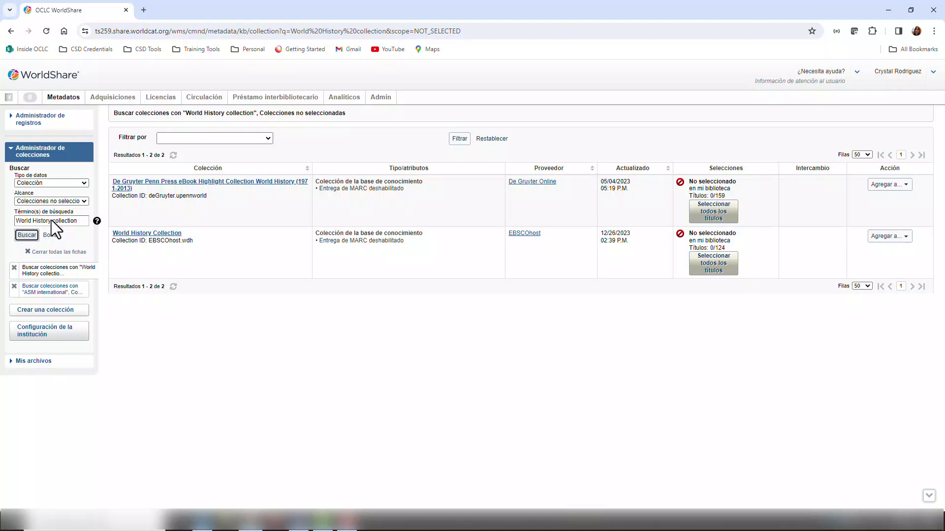
# - Open EBSCOhost's World History Collection and select the title Arctic Anthropology
pyautogui.click(143, 233)
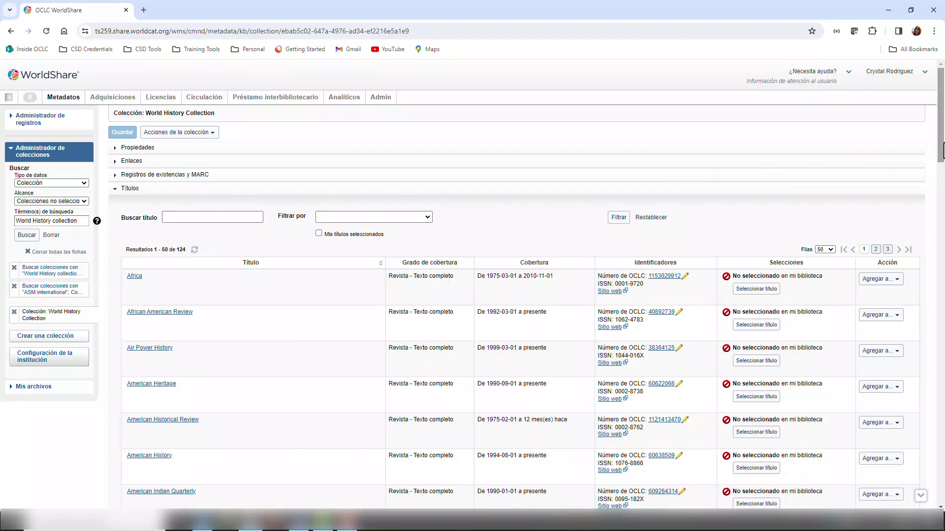
pyautogui.scroll(-1, 468, 289)
pyautogui.scroll(-12, 941, 151)
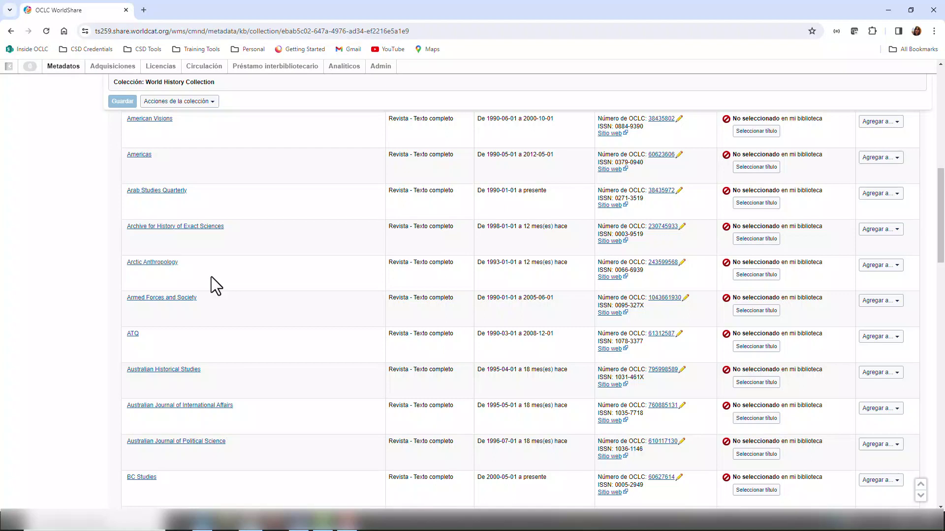
pyautogui.click(762, 276)
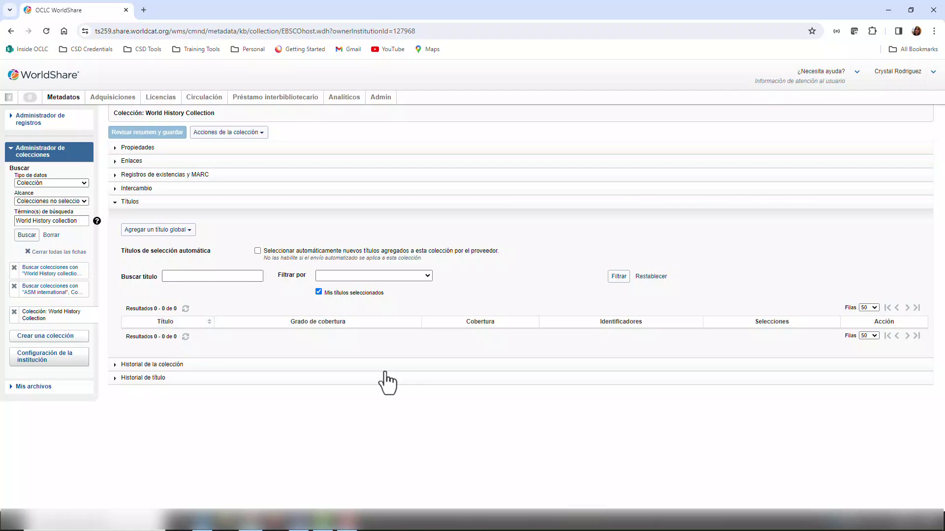
# - Search the collection for "Journal of World History" without limiting it to selected titles, and select that journal
pyautogui.press('Tab')
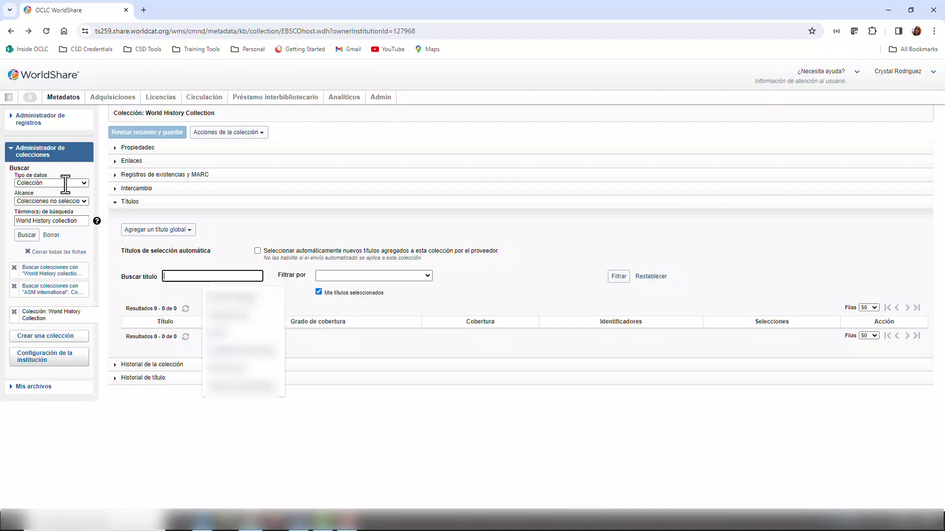
pyautogui.write('Journal of World History')
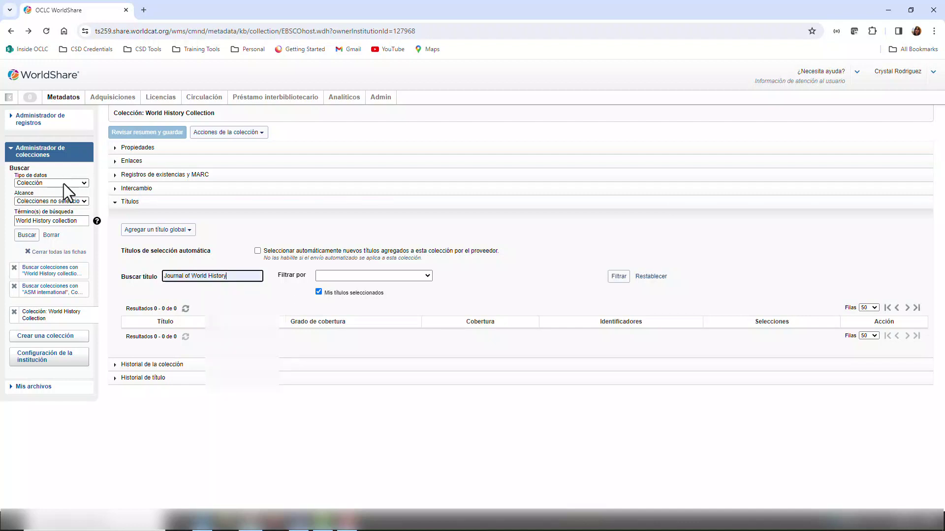
pyautogui.click(318, 292)
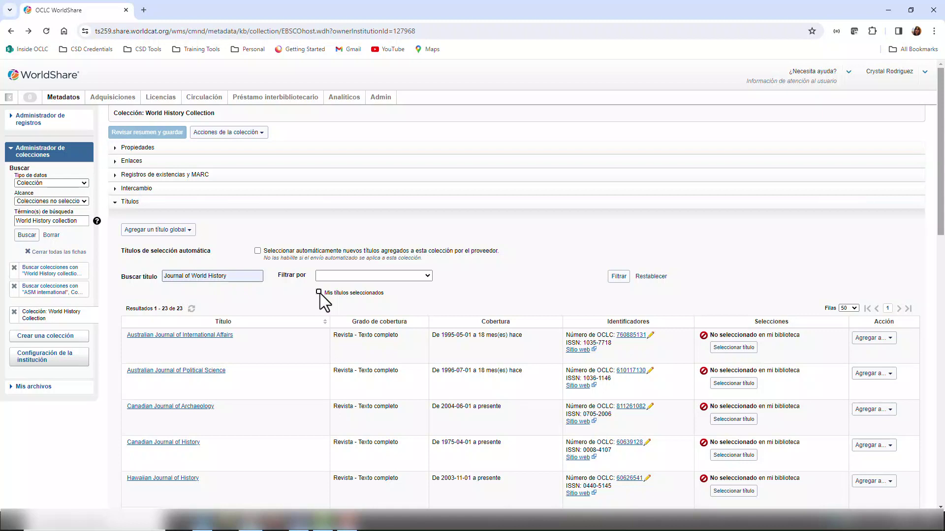
pyautogui.moveTo(940, 183); pyautogui.dragTo(940, 455)
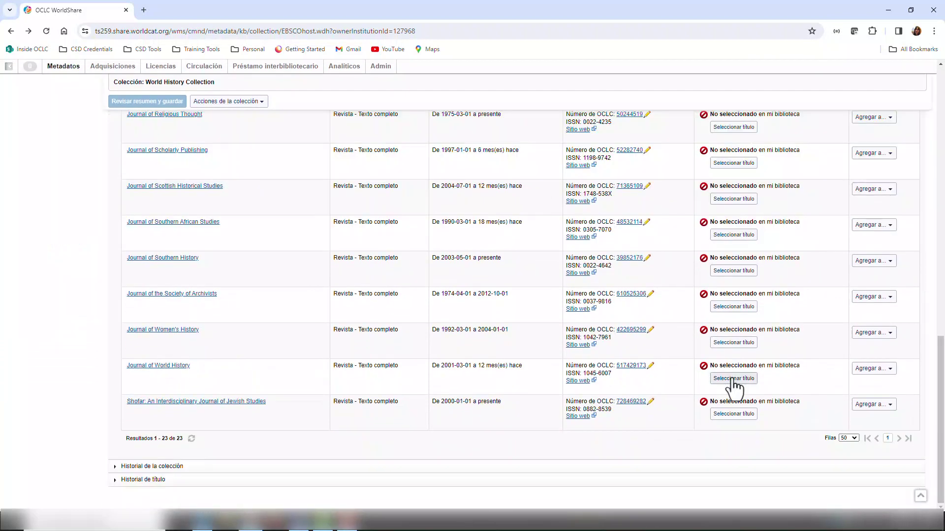
pyautogui.hotkey('alt', 'Left')
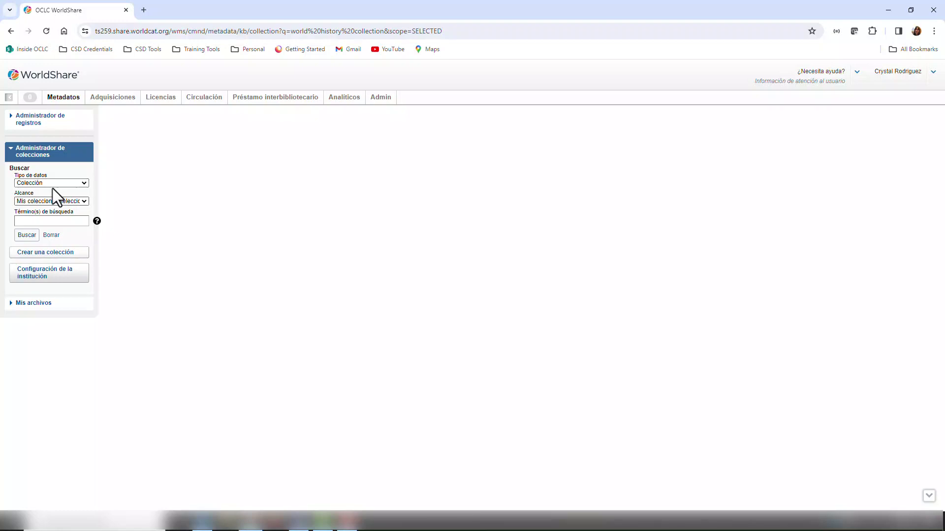
# - Search the library's selected collections for "world history collection" and open the World History Collection
pyautogui.click(37, 200)
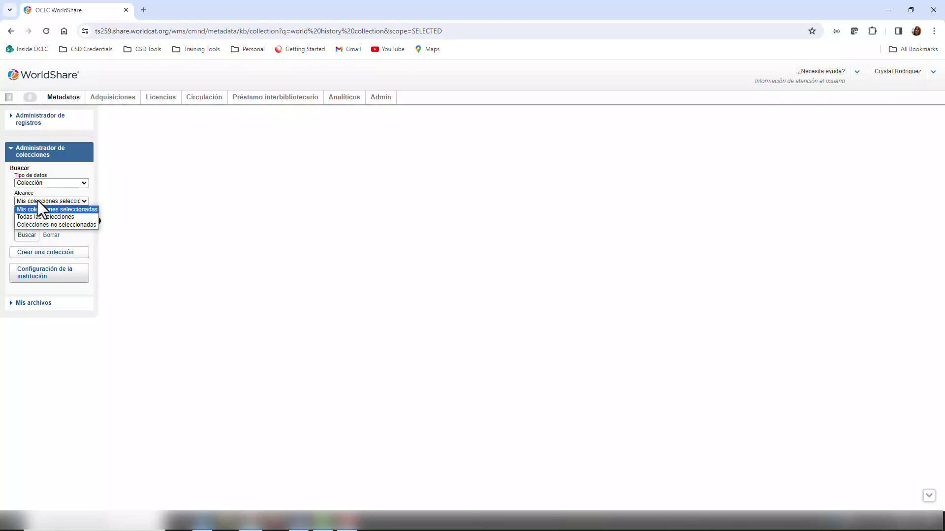
pyautogui.click(35, 209)
pyautogui.click(35, 219)
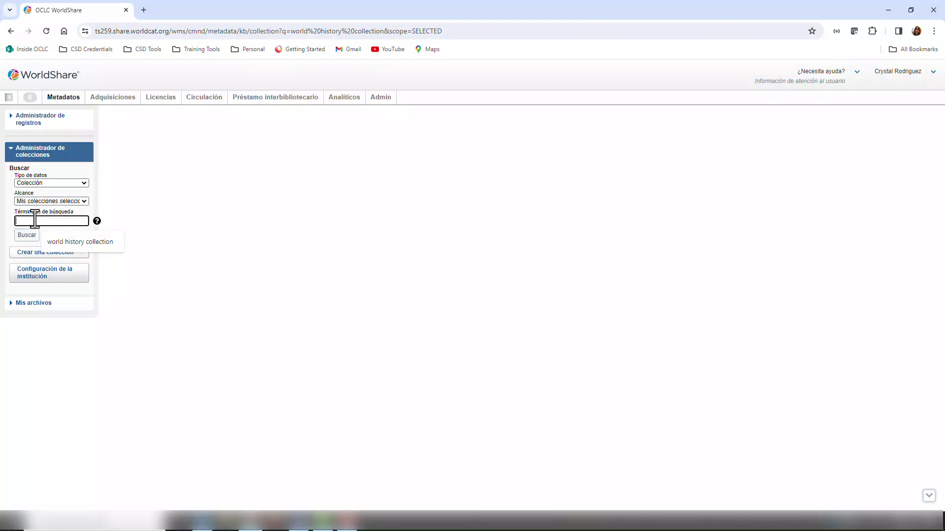
pyautogui.write('World history collection')
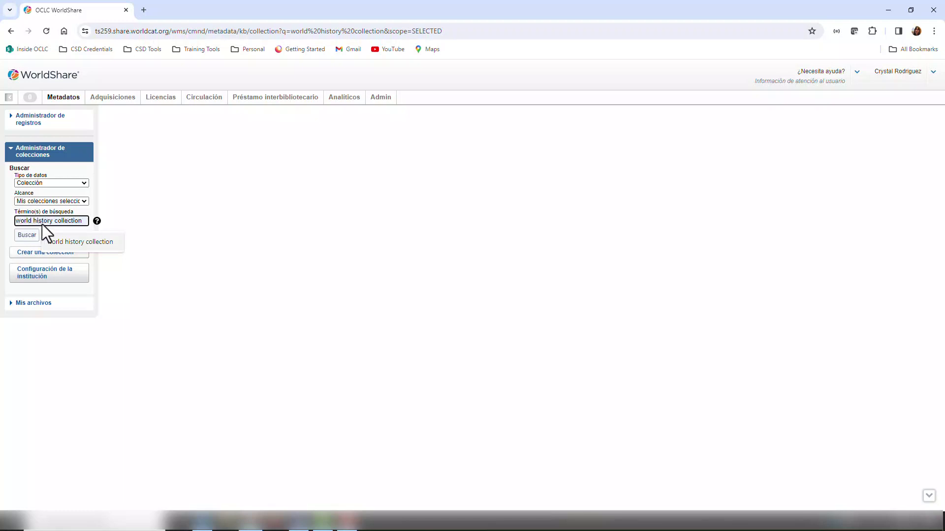
pyautogui.click(62, 241)
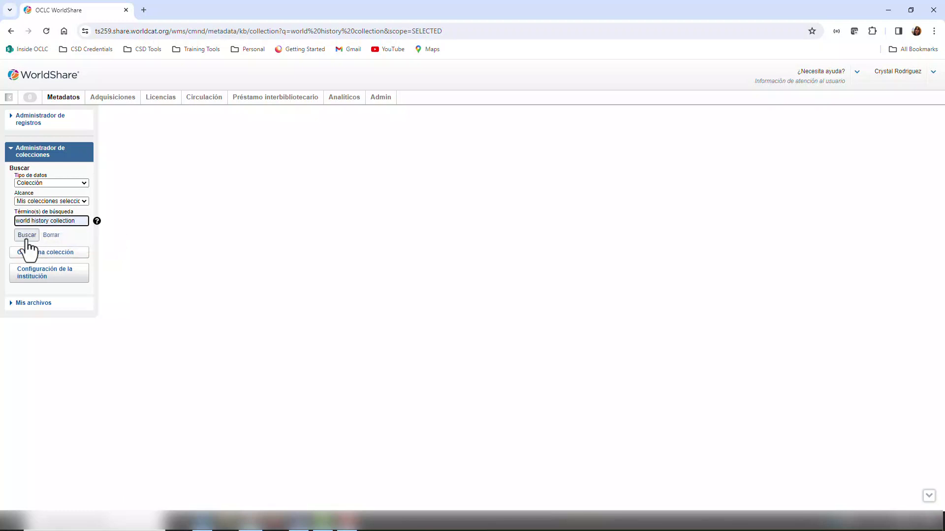
pyautogui.click(27, 236)
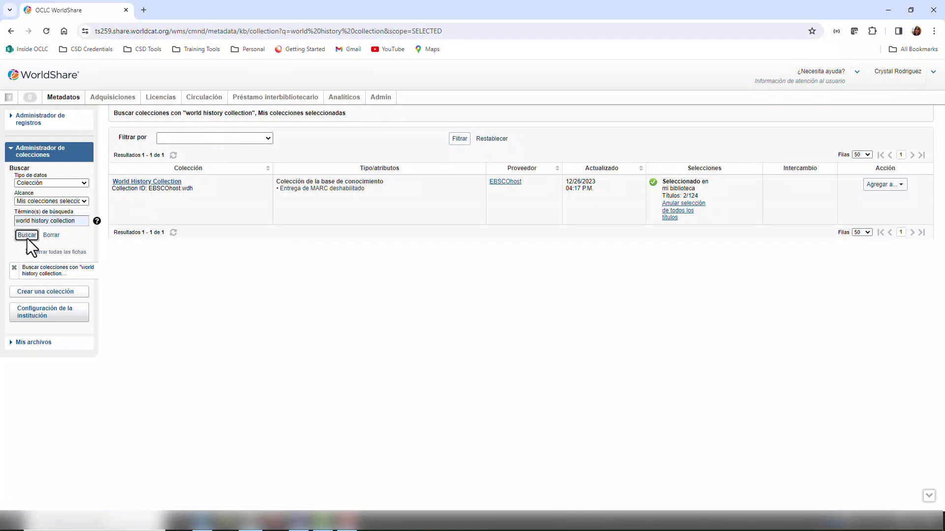
pyautogui.click(148, 183)
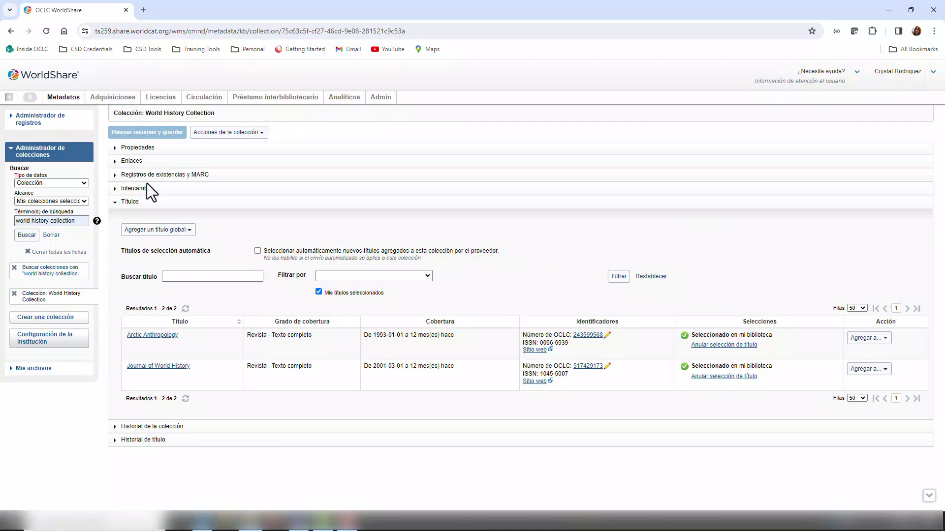
# - Set the embargo in Arctic Anthropology's local coverage to 6 months and save the title
pyautogui.click(155, 337)
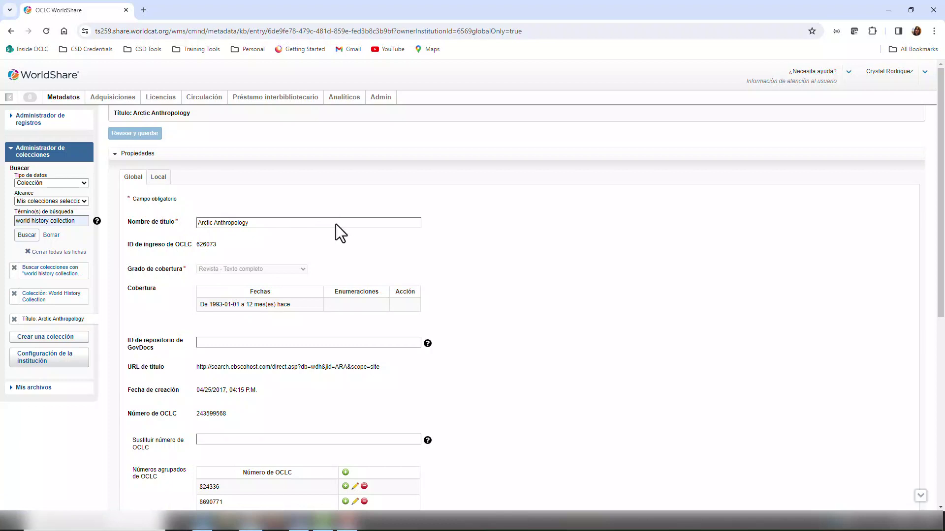
pyautogui.click(159, 178)
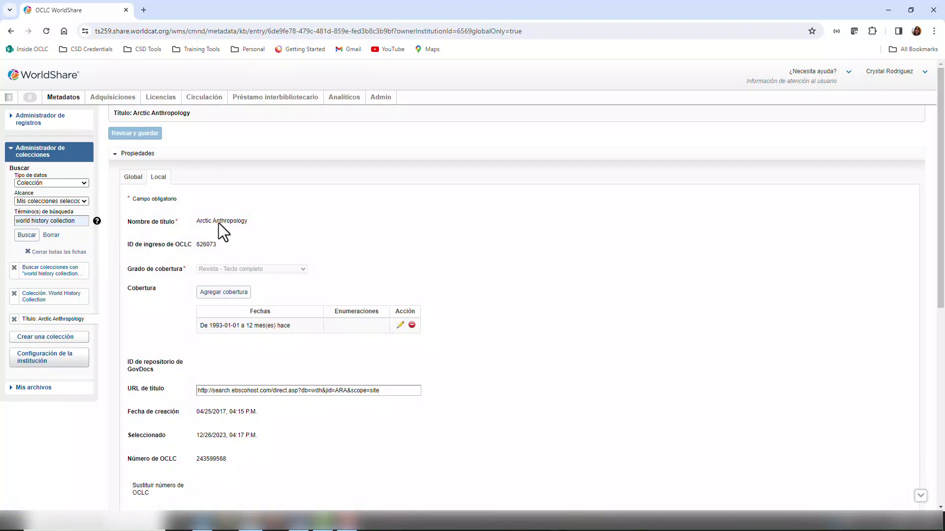
pyautogui.click(400, 326)
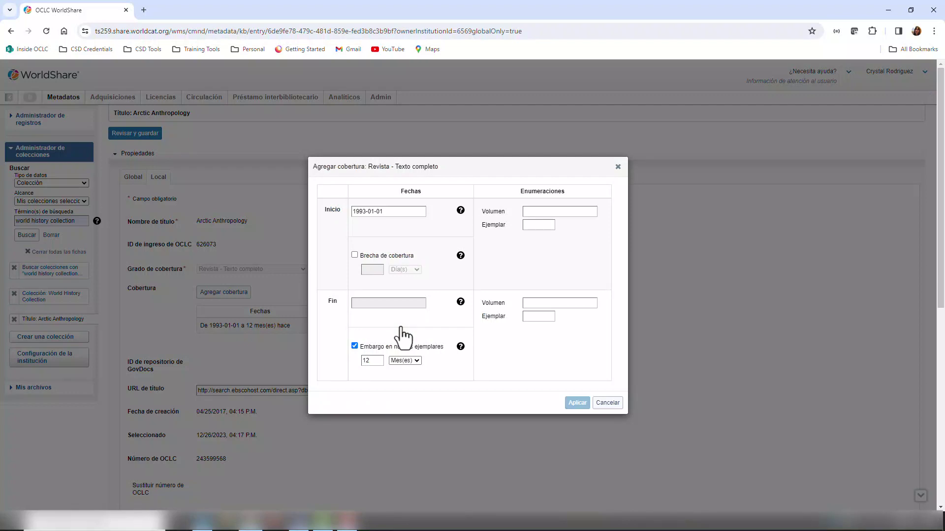
pyautogui.write('6')
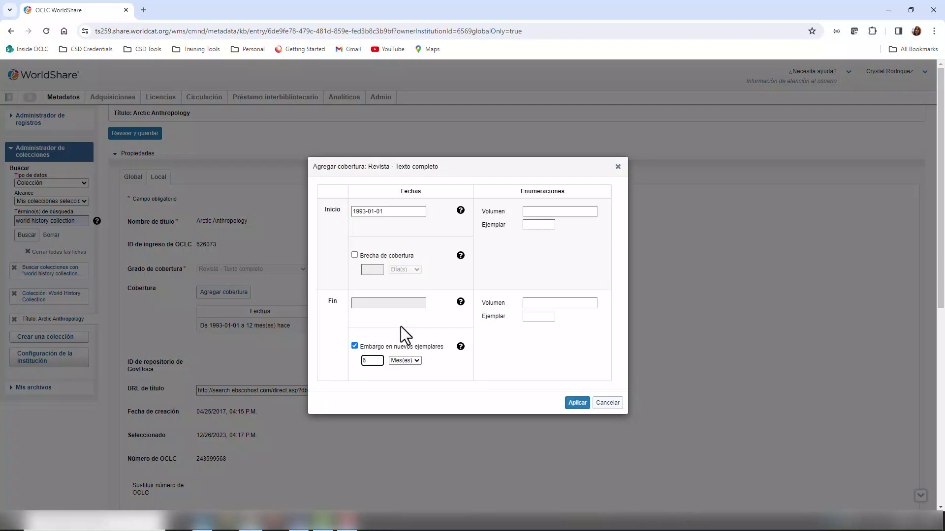
pyautogui.click(577, 403)
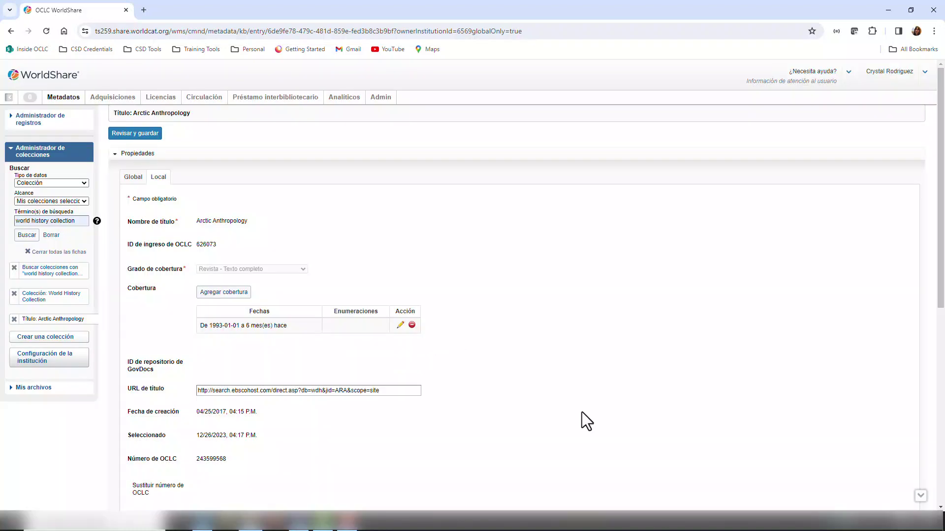
pyautogui.click(140, 133)
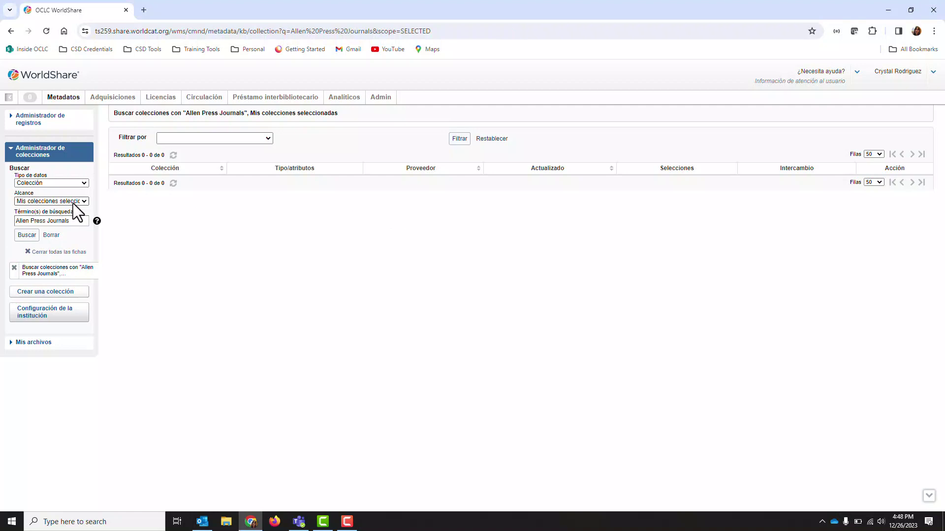
# - Search the unselected collections for "Allen Press Journals"
pyautogui.click(72, 201)
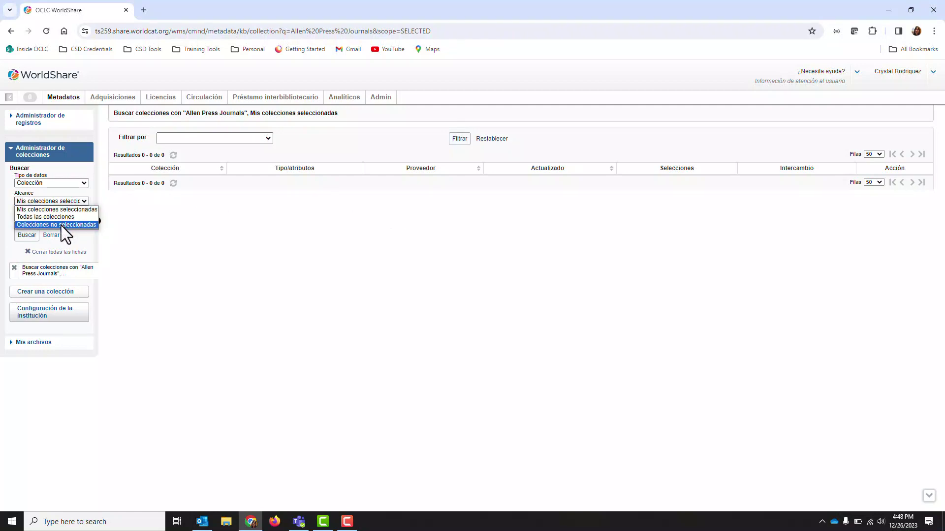
pyautogui.click(61, 226)
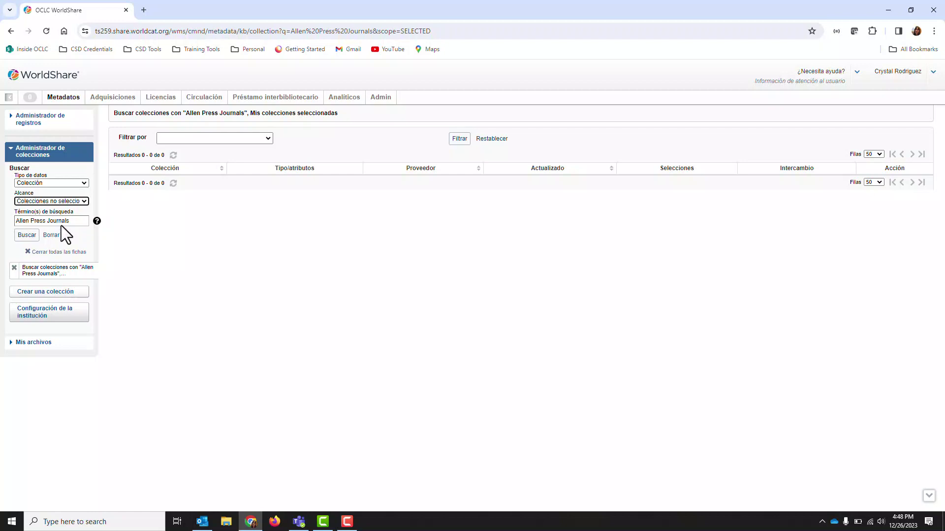
pyautogui.click(27, 235)
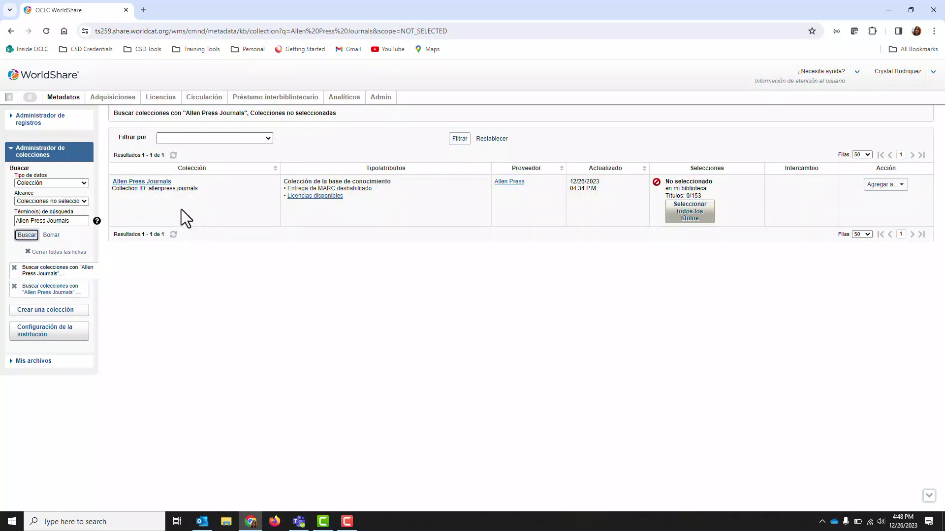
# - Download the available titles of the Allen Press Journals collection as a KBART file, saving 6569_allenpress.journals_kbart to the Desktop
pyautogui.click(140, 182)
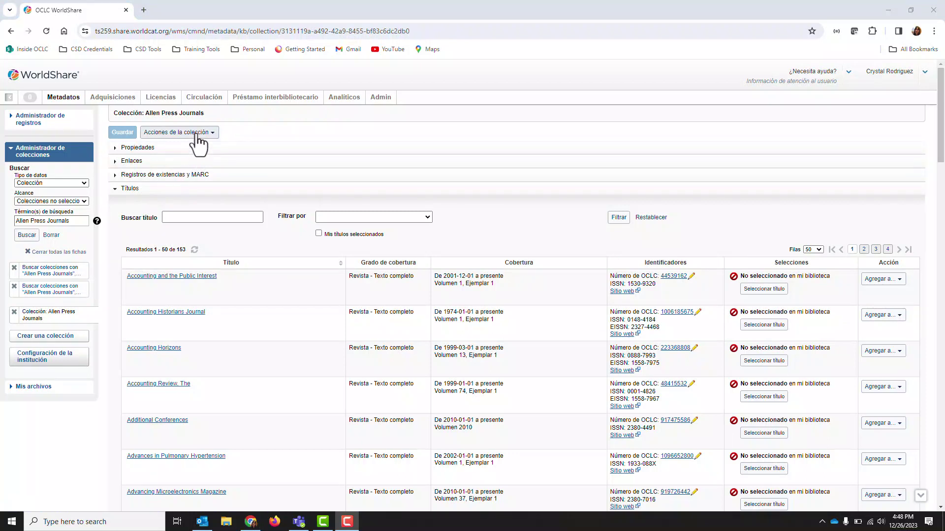
pyautogui.click(198, 133)
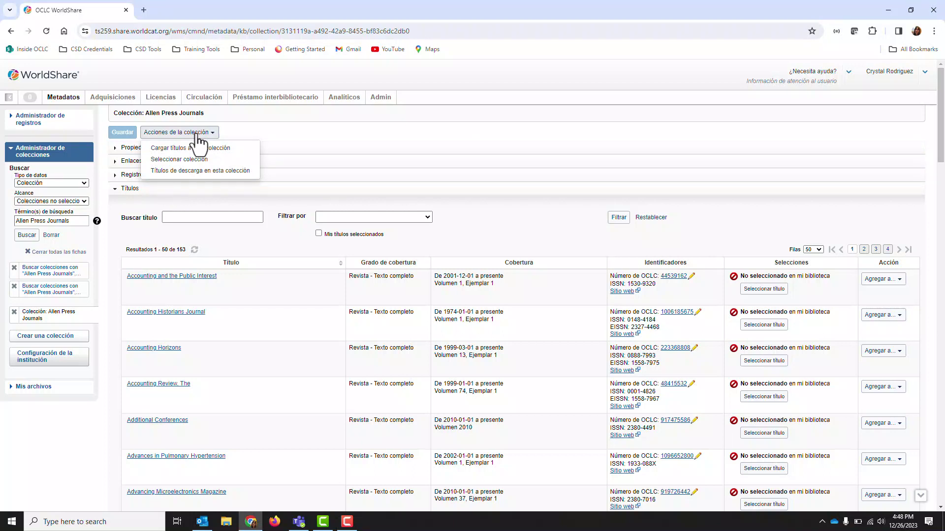
pyautogui.click(189, 171)
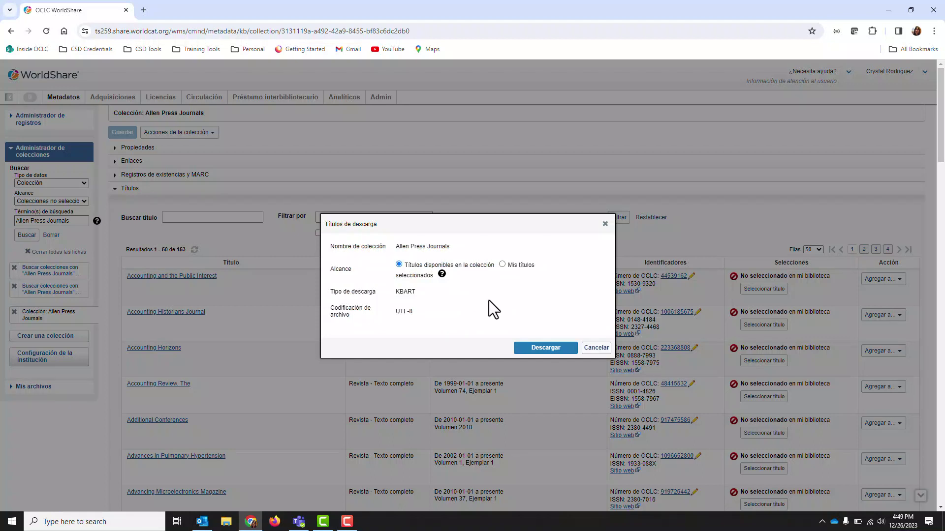
pyautogui.click(554, 353)
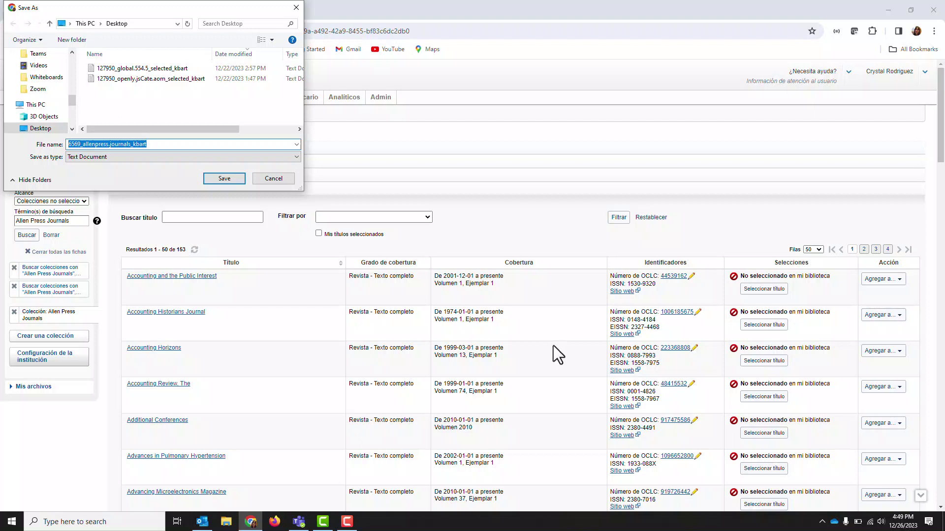
pyautogui.click(221, 178)
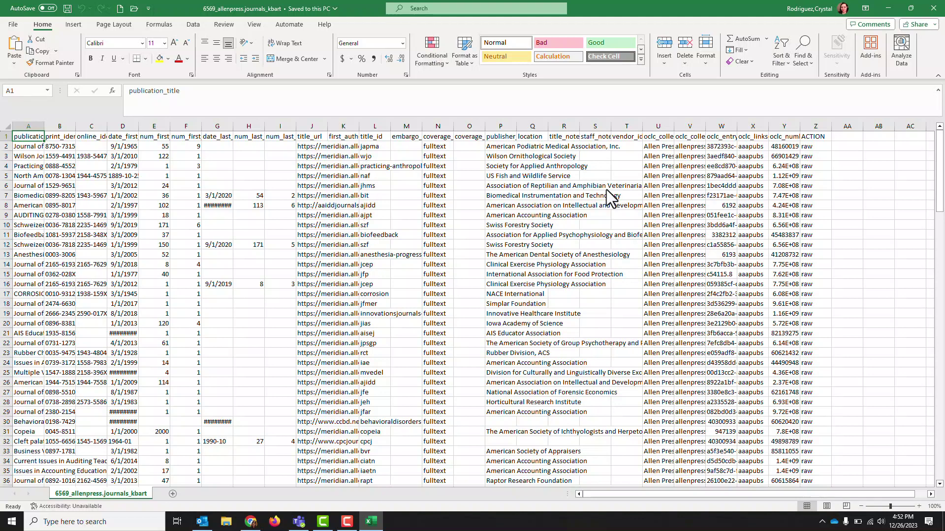
# - In Excel, delete rows 26 through 154 of the 6569_allenpress.journals_kbart sheet
pyautogui.hotkey('ctrl', 'shift', 'End')
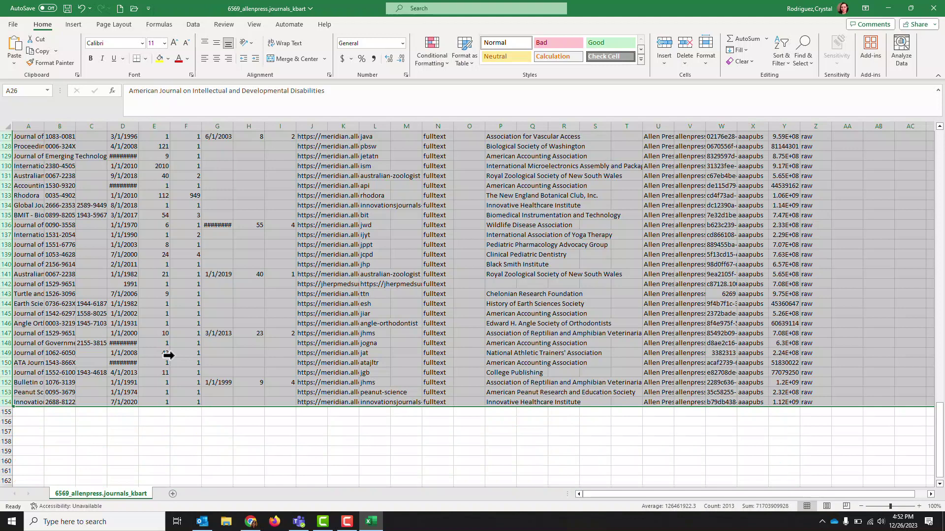
pyautogui.hotkey('ctrl', '-')
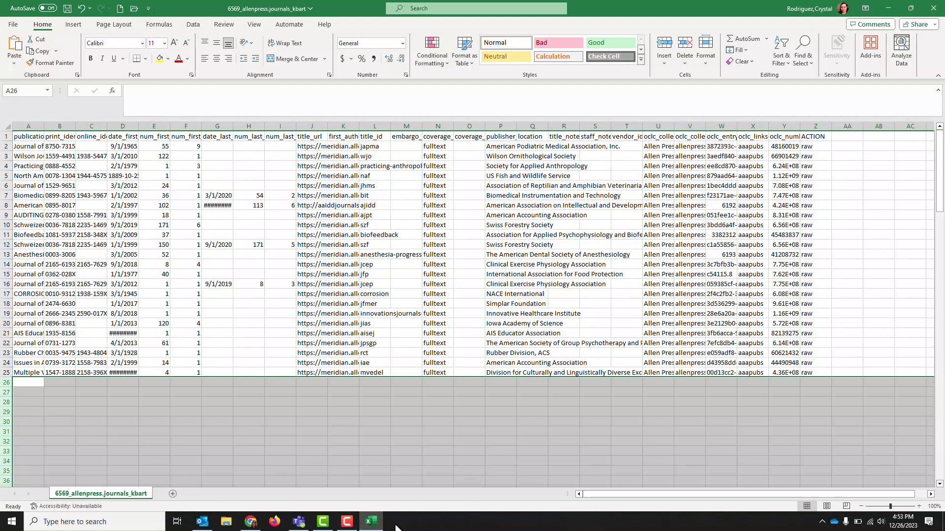
pyautogui.moveTo(624, 494); pyautogui.dragTo(635, 495)
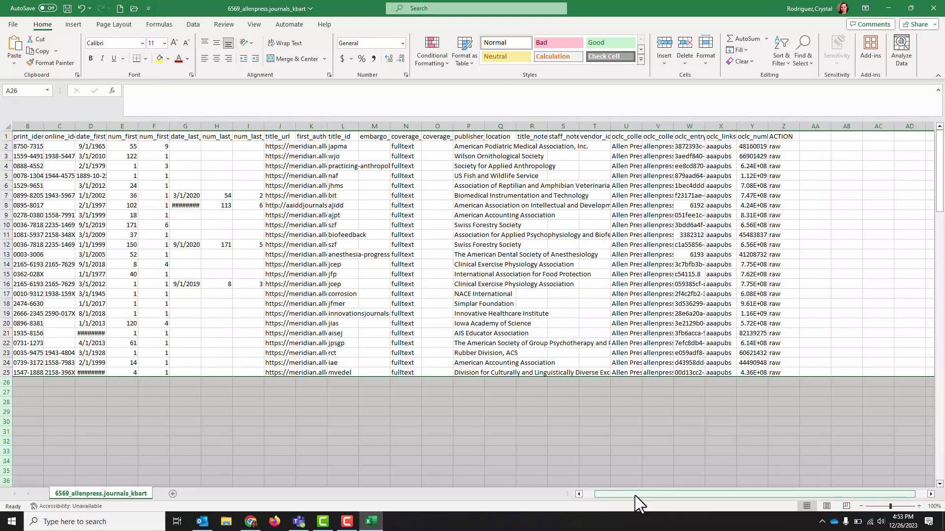